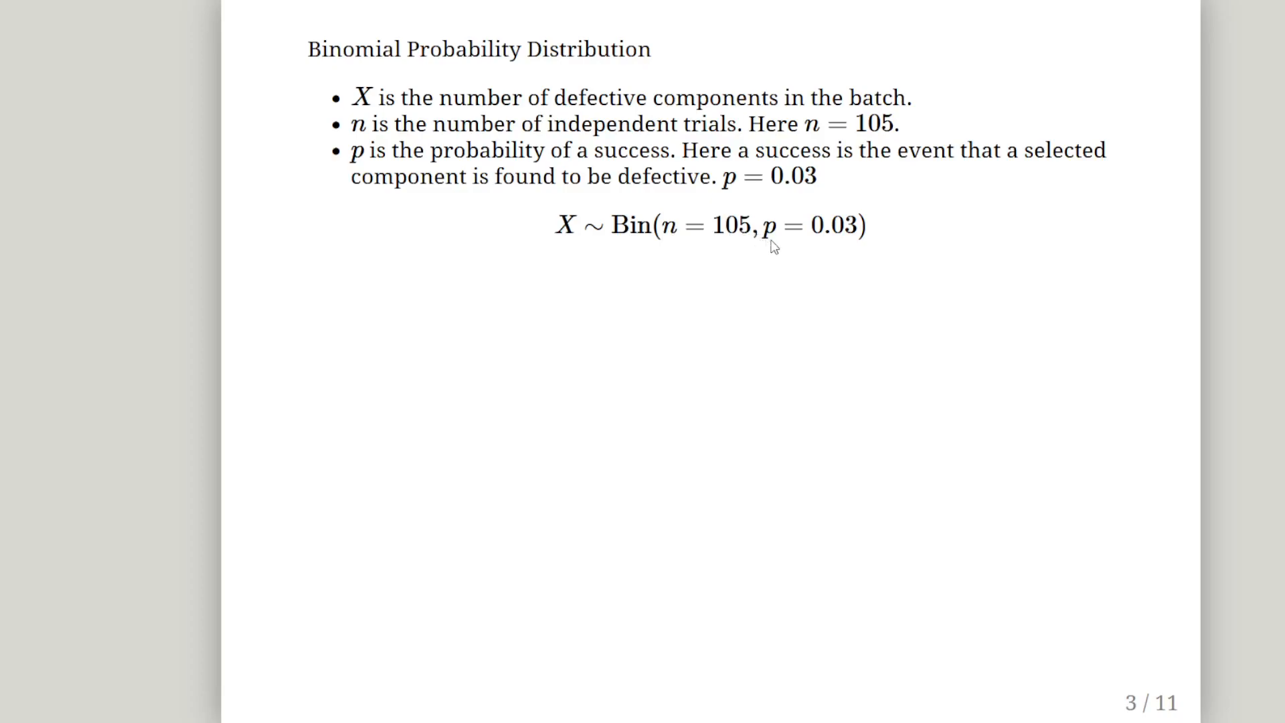
Advance from slide 3 to slide 4, Exercise 1 with P(X ≥ 6) ≈ 0.0967
{"action": "key", "text": "Right"}
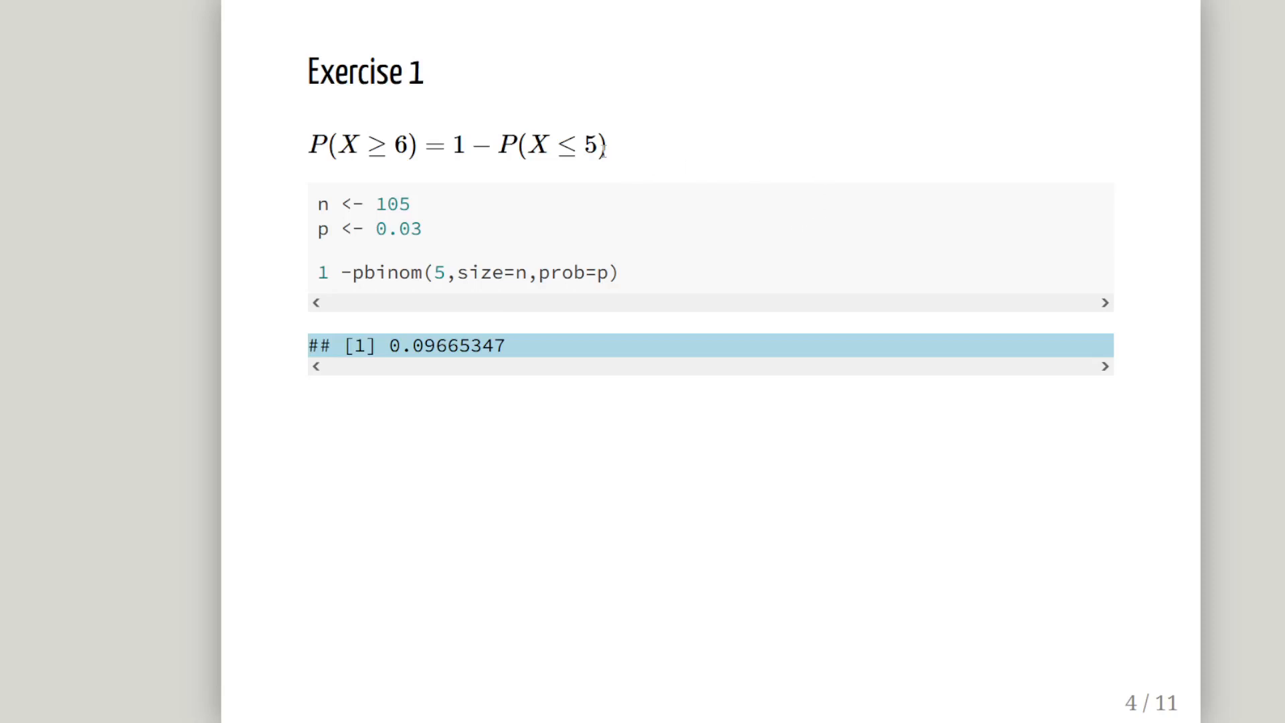
{"action": "left_click_drag", "start_coordinate": [504, 144], "coordinate": [639, 143]}
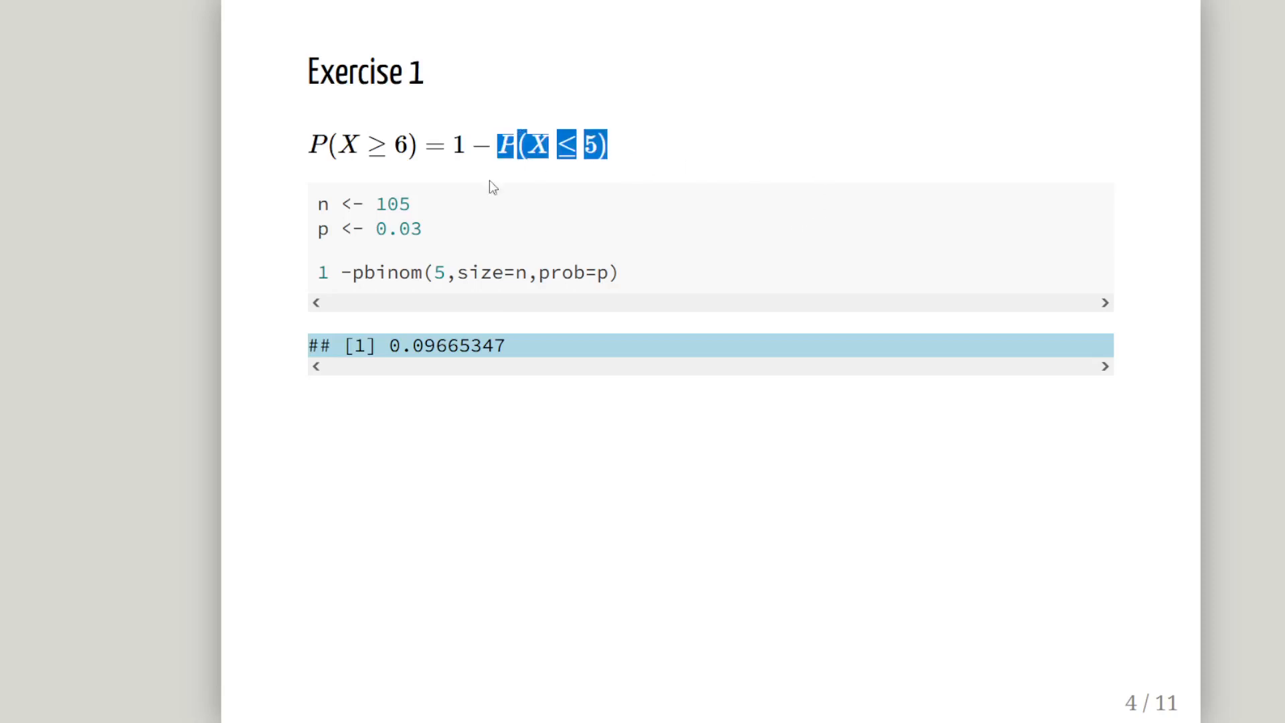
{"action": "left_click", "coordinate": [457, 191]}
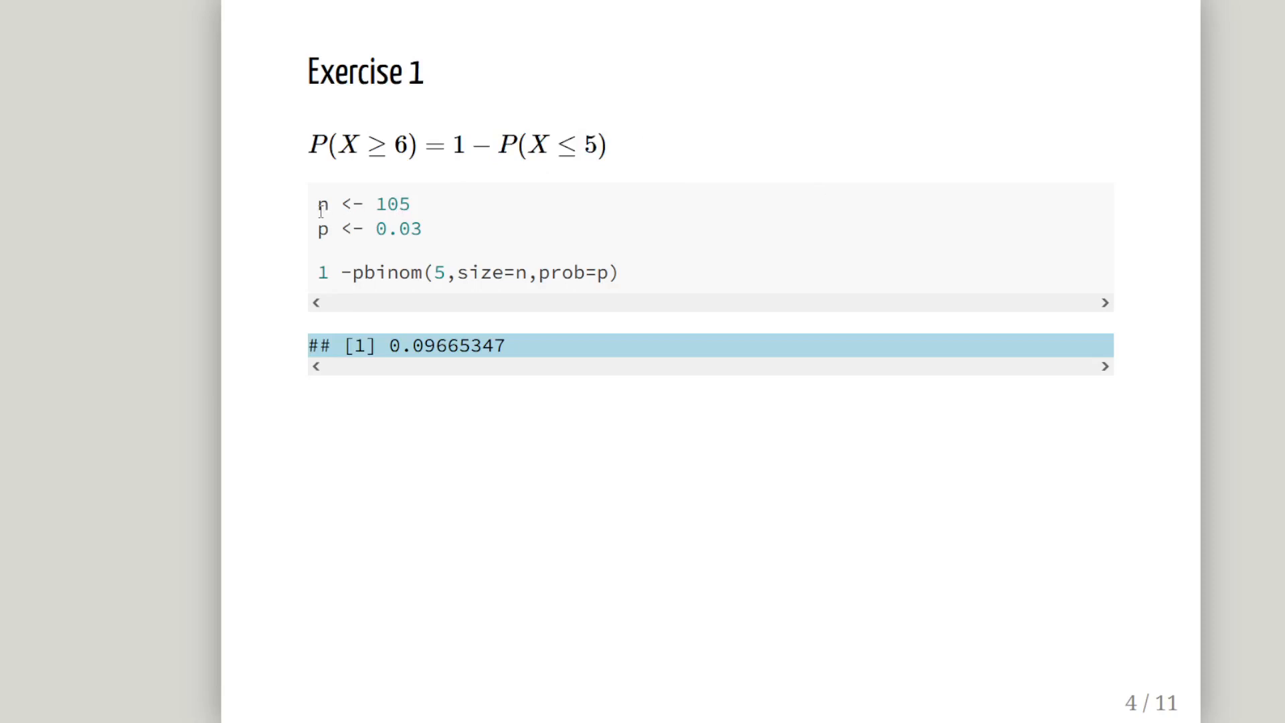
{"action": "left_click_drag", "start_coordinate": [318, 206], "coordinate": [425, 217]}
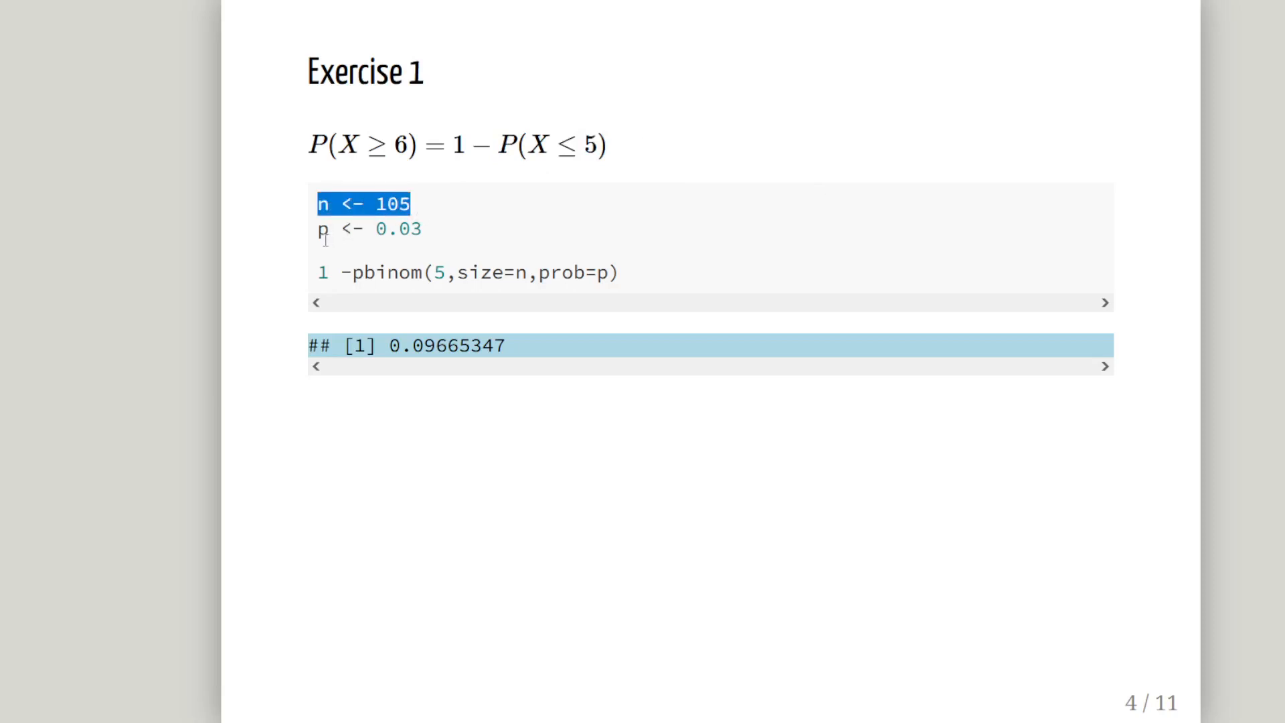
{"action": "left_click_drag", "start_coordinate": [319, 231], "coordinate": [446, 222]}
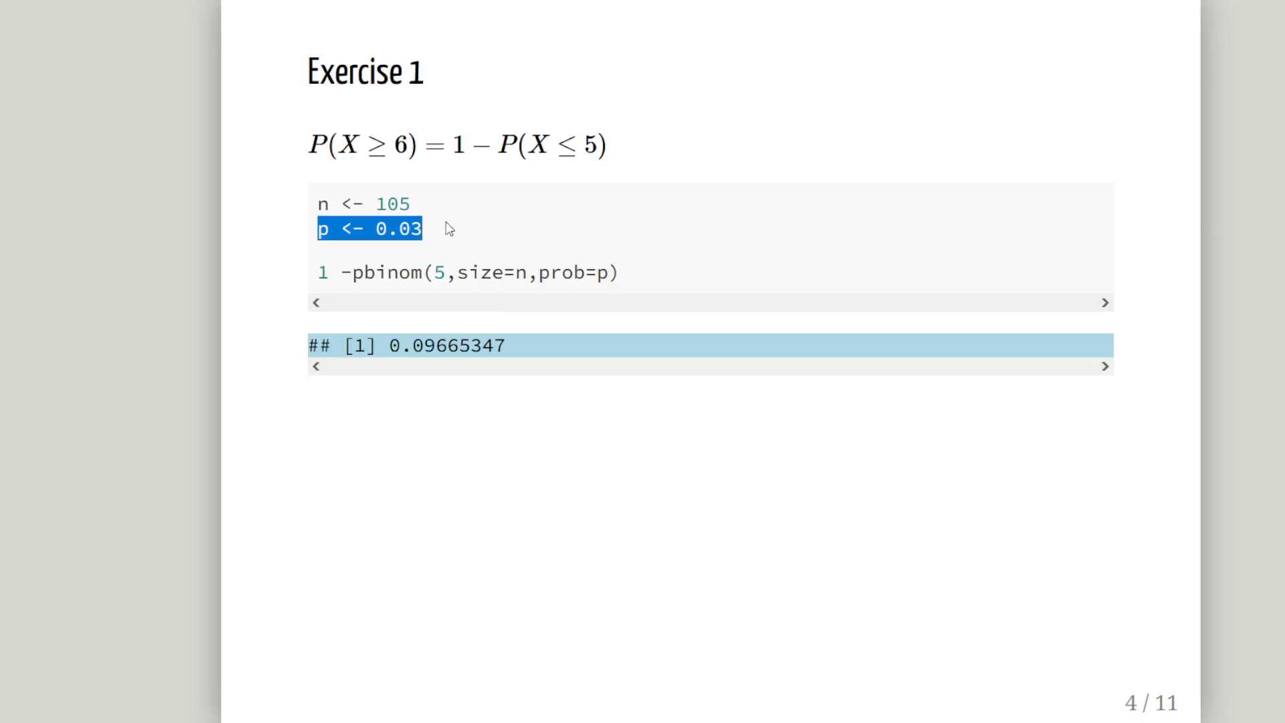
{"action": "left_click_drag", "start_coordinate": [352, 272], "coordinate": [426, 272]}
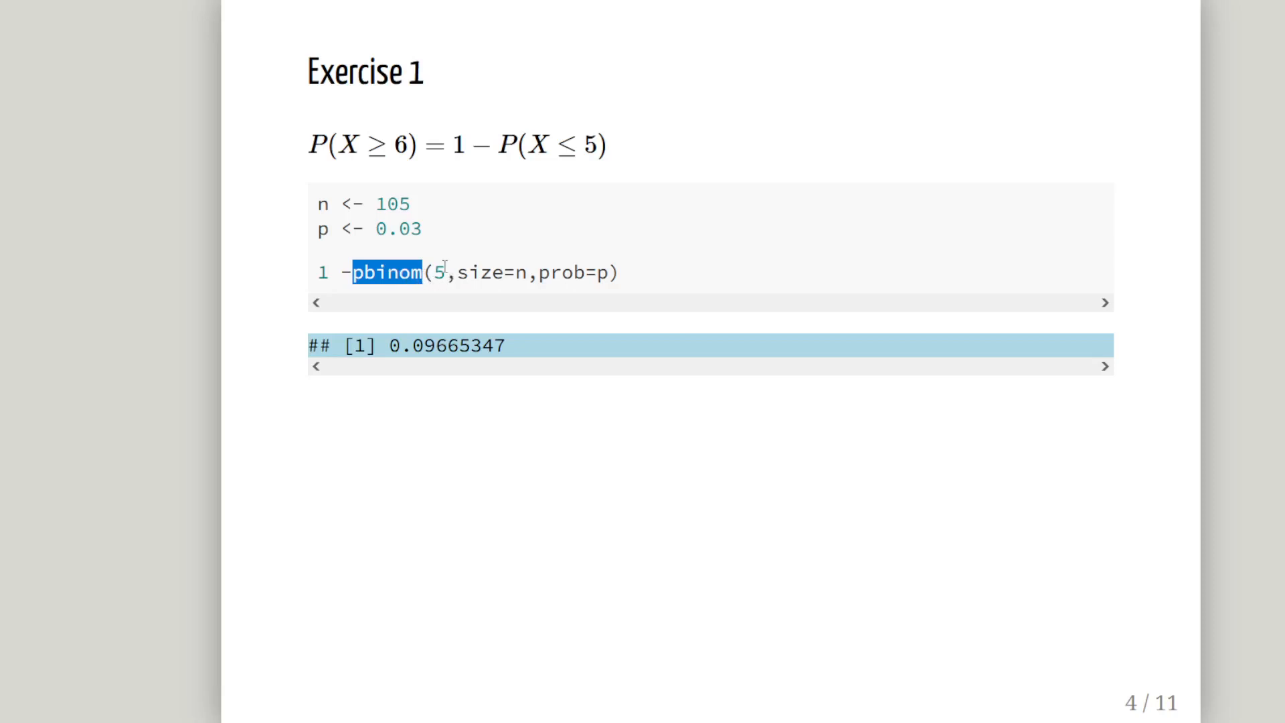
{"action": "left_click_drag", "start_coordinate": [447, 273], "coordinate": [439, 271]}
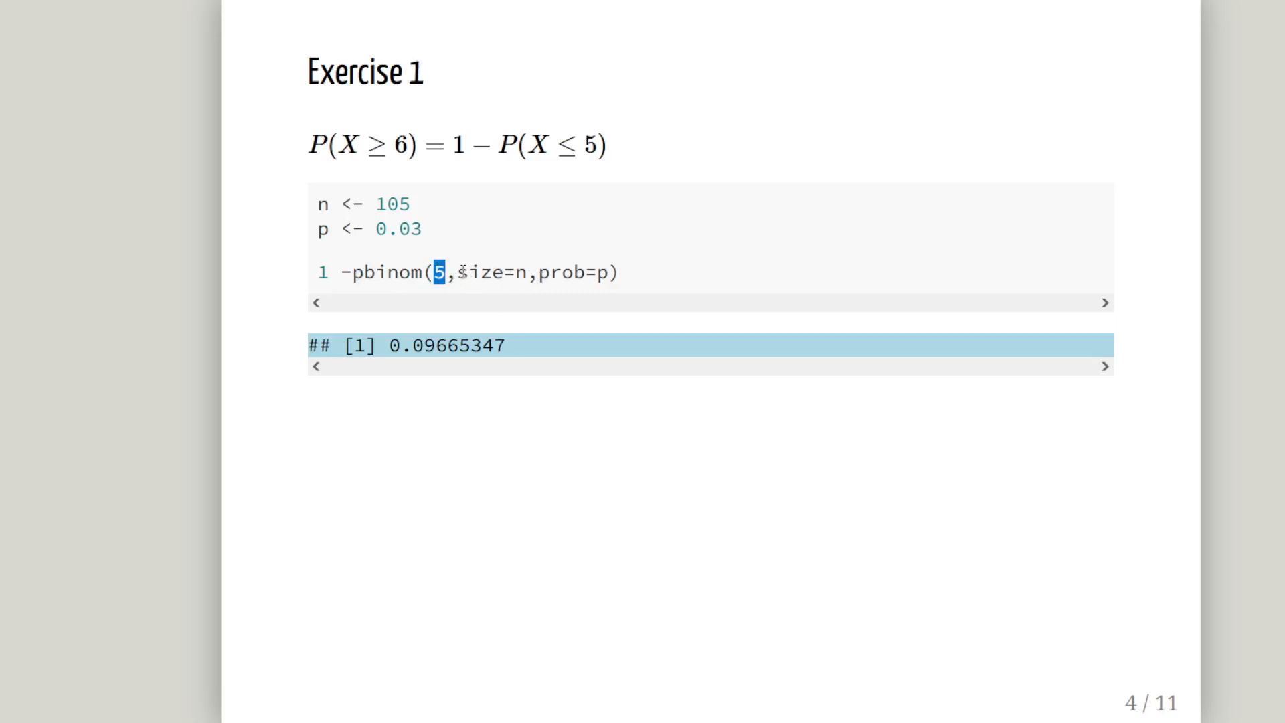
{"action": "left_click_drag", "start_coordinate": [459, 272], "coordinate": [609, 278]}
{"action": "left_click", "coordinate": [535, 273]}
{"action": "left_click_drag", "start_coordinate": [514, 272], "coordinate": [459, 275]}
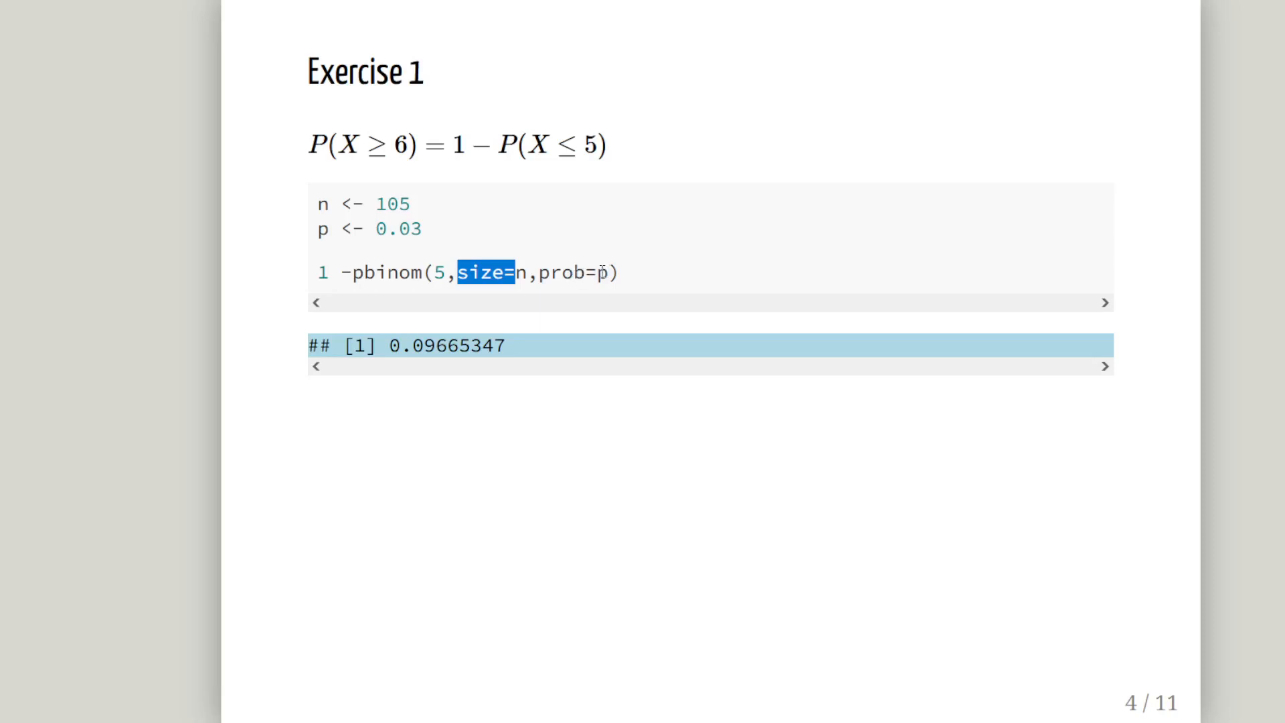
{"action": "left_click_drag", "start_coordinate": [597, 272], "coordinate": [540, 274]}
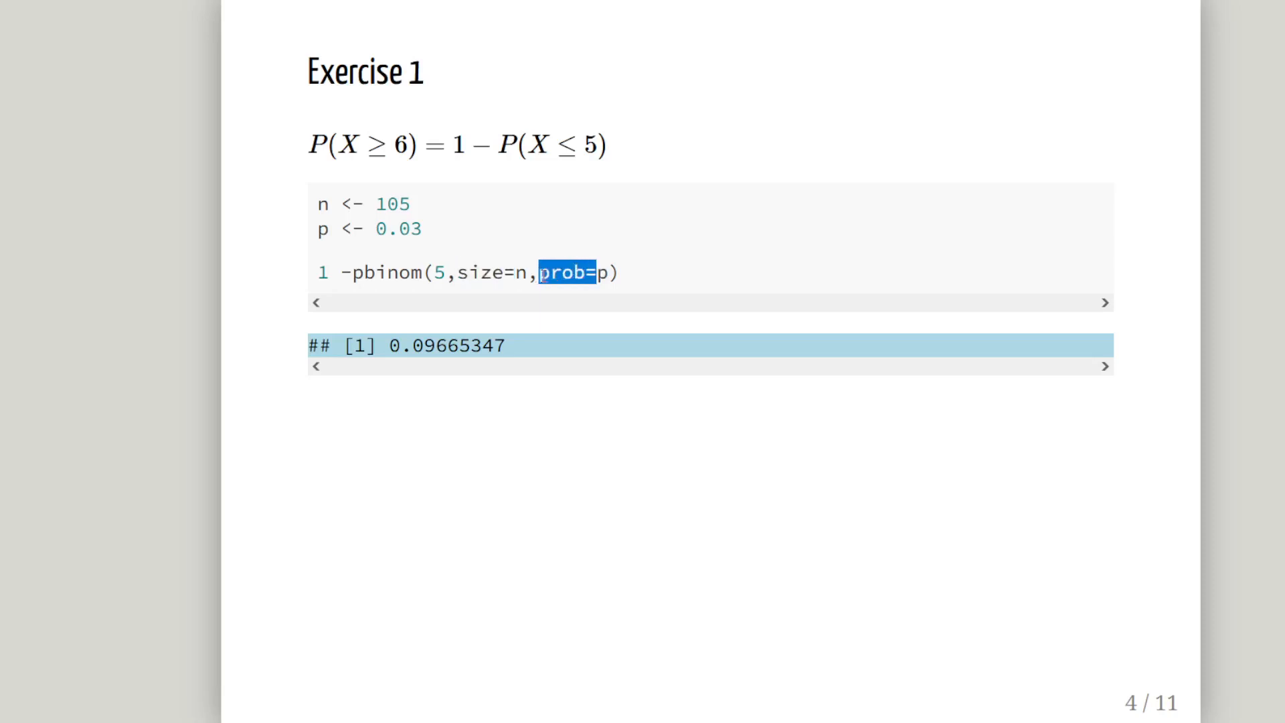
{"action": "left_click", "coordinate": [519, 277]}
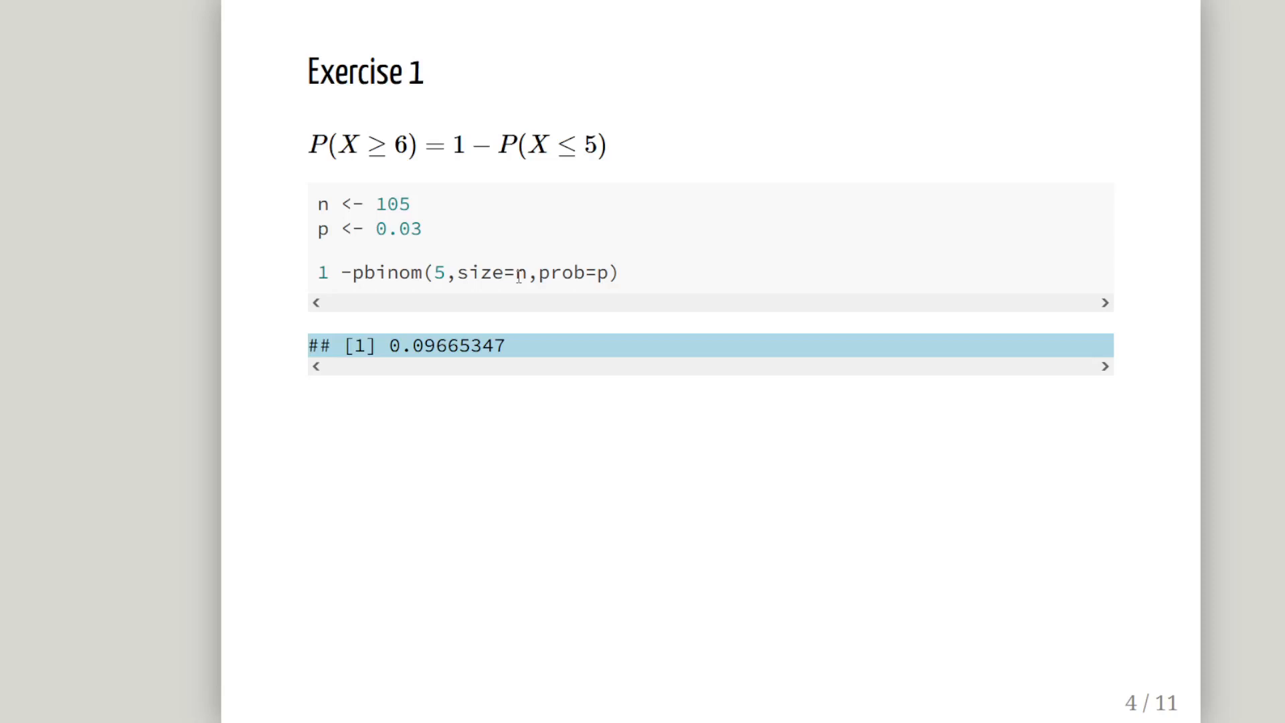
Advance to slide 5, Exercise 2 with P(X = 4) ≈ 0.178599
{"action": "key", "text": "Right"}
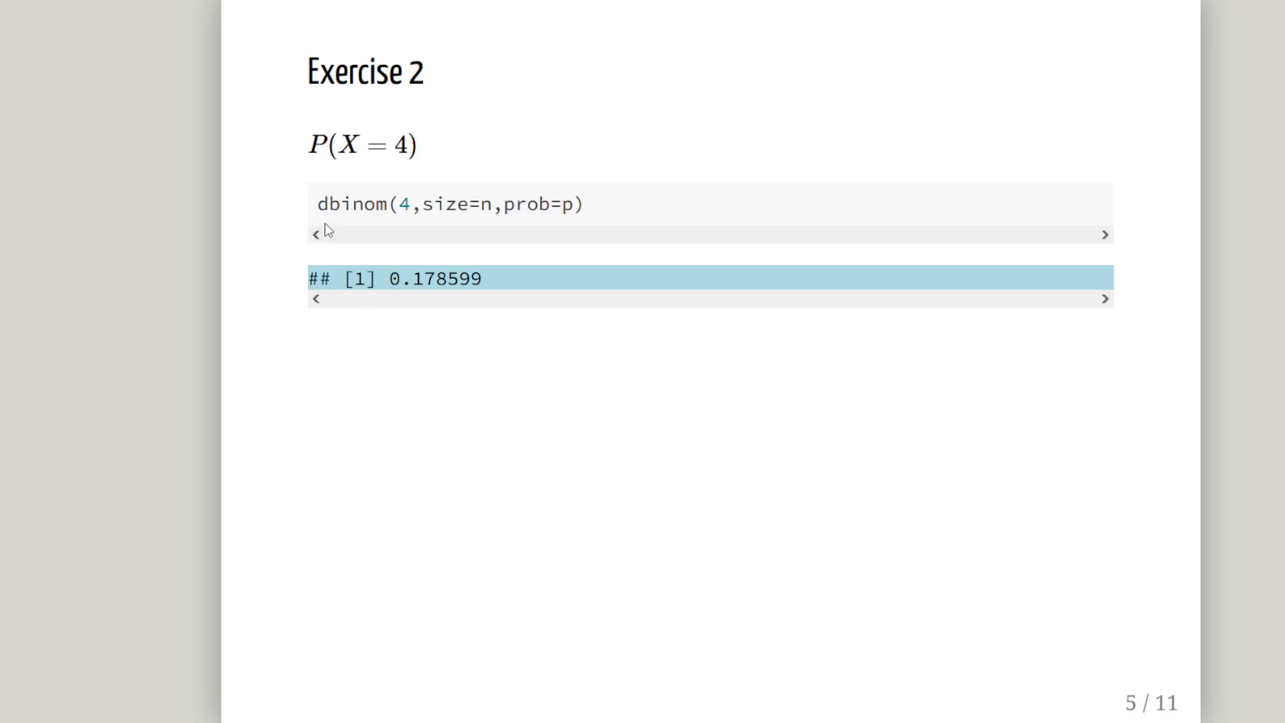
Highlight dbinom(4, size=n, prob=p) and its 0.178599 result, then reach slide 6, Exercise 3
{"action": "left_click_drag", "start_coordinate": [325, 208], "coordinate": [316, 209]}
{"action": "mouse_move", "coordinate": [411, 205]}
{"action": "left_mouse_down"}
{"action": "mouse_move", "coordinate": [389, 206]}
{"action": "mouse_move", "coordinate": [400, 205]}
{"action": "left_mouse_up"}
{"action": "mouse_move", "coordinate": [422, 205]}
{"action": "left_mouse_down"}
{"action": "mouse_move", "coordinate": [592, 212]}
{"action": "mouse_move", "coordinate": [577, 205]}
{"action": "left_mouse_up"}
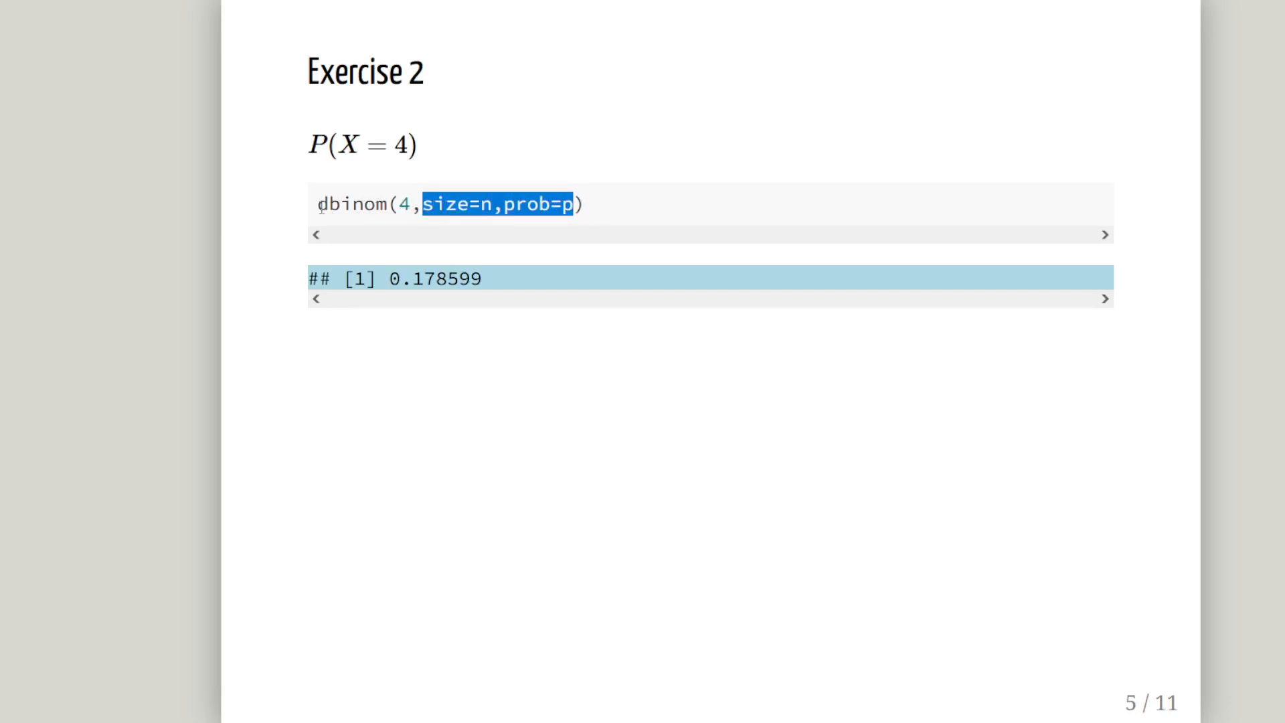
{"action": "left_click_drag", "start_coordinate": [317, 205], "coordinate": [388, 205]}
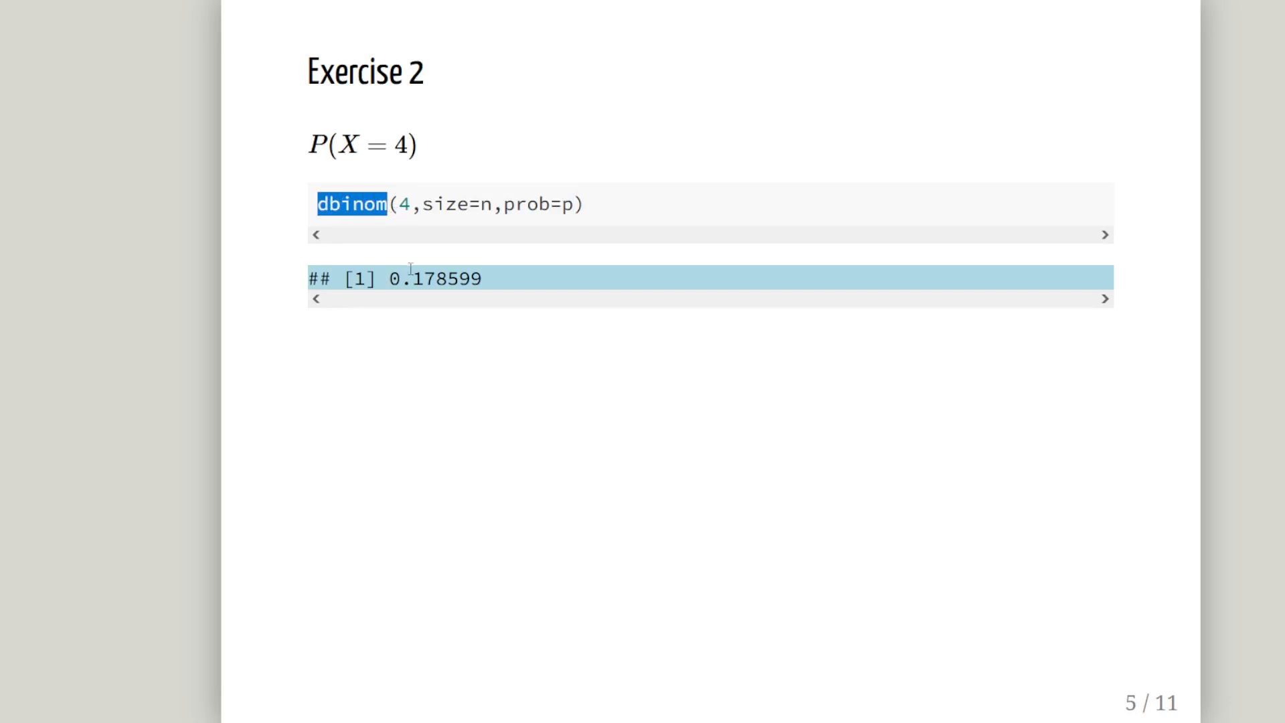
{"action": "left_click_drag", "start_coordinate": [390, 279], "coordinate": [509, 275]}
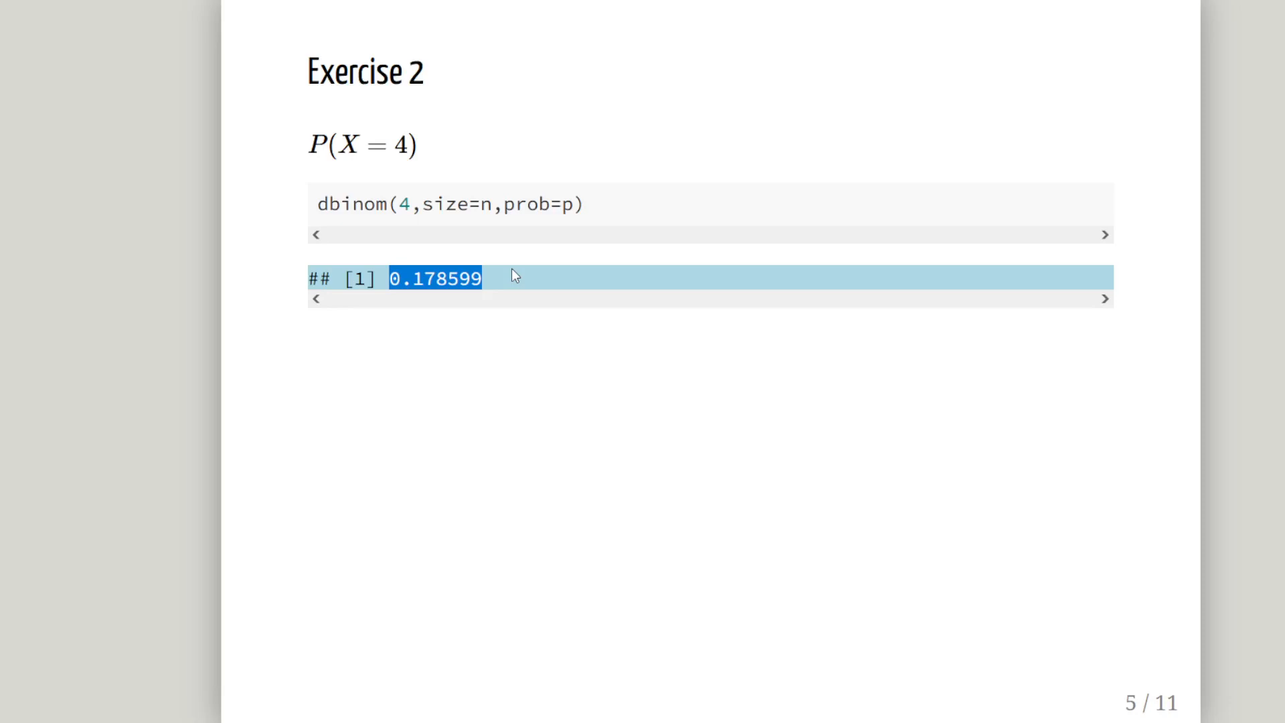
{"action": "key", "text": "Right"}
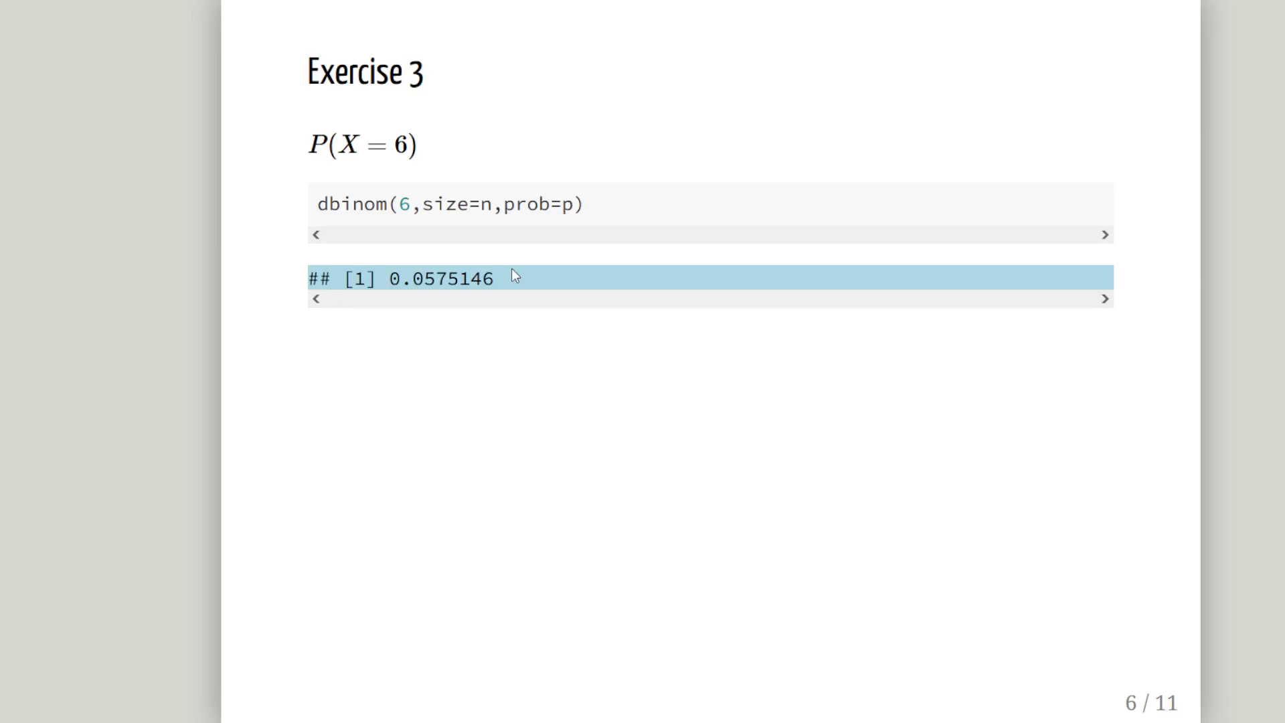
Flip between slides 5 and 6 comparing 0.178599 and 0.0575146, then reach slide 7, Exercise 4
{"action": "key", "text": "Left"}
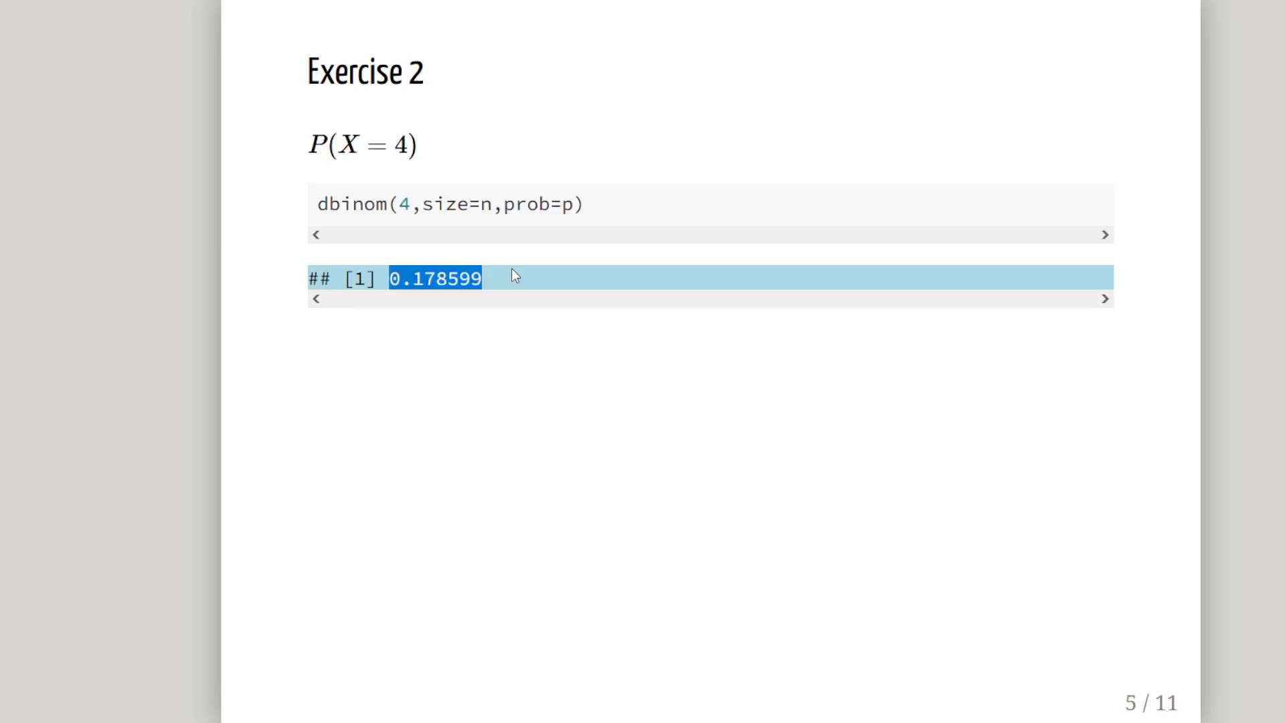
{"action": "key", "text": "Right"}
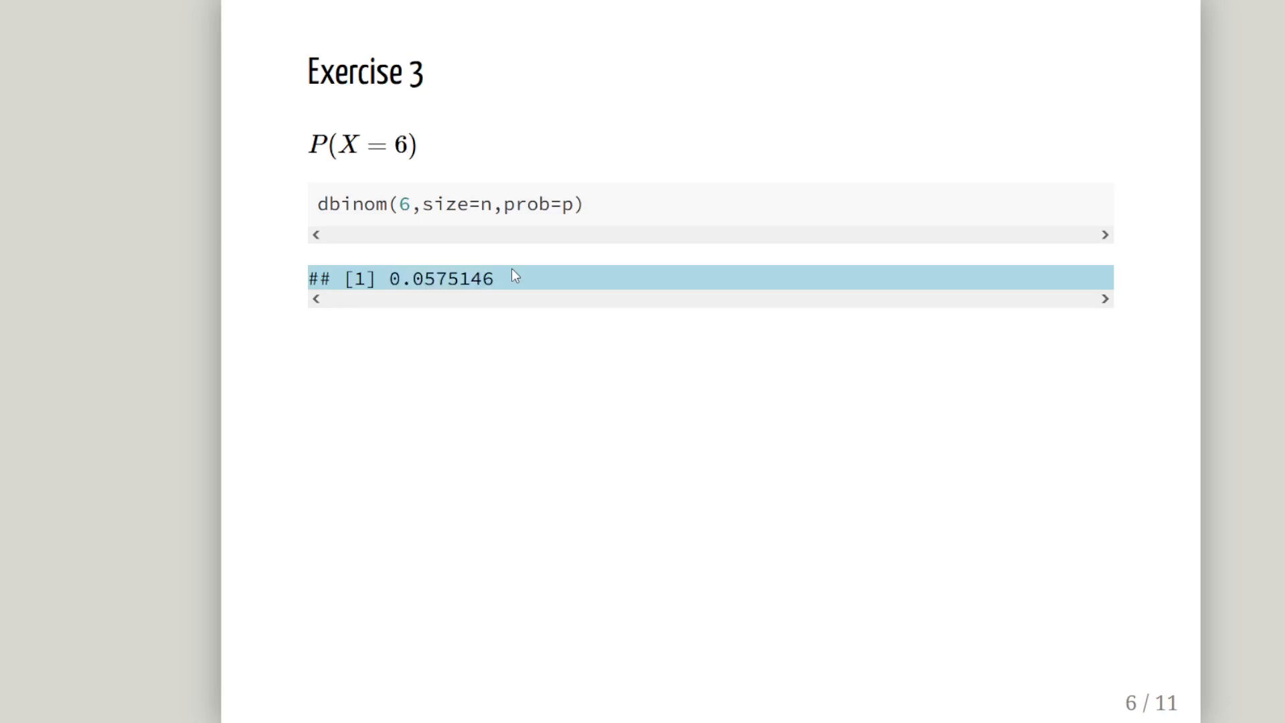
{"action": "key", "text": "Left"}
{"action": "key", "text": "Right"}
{"action": "key", "text": "Left"}
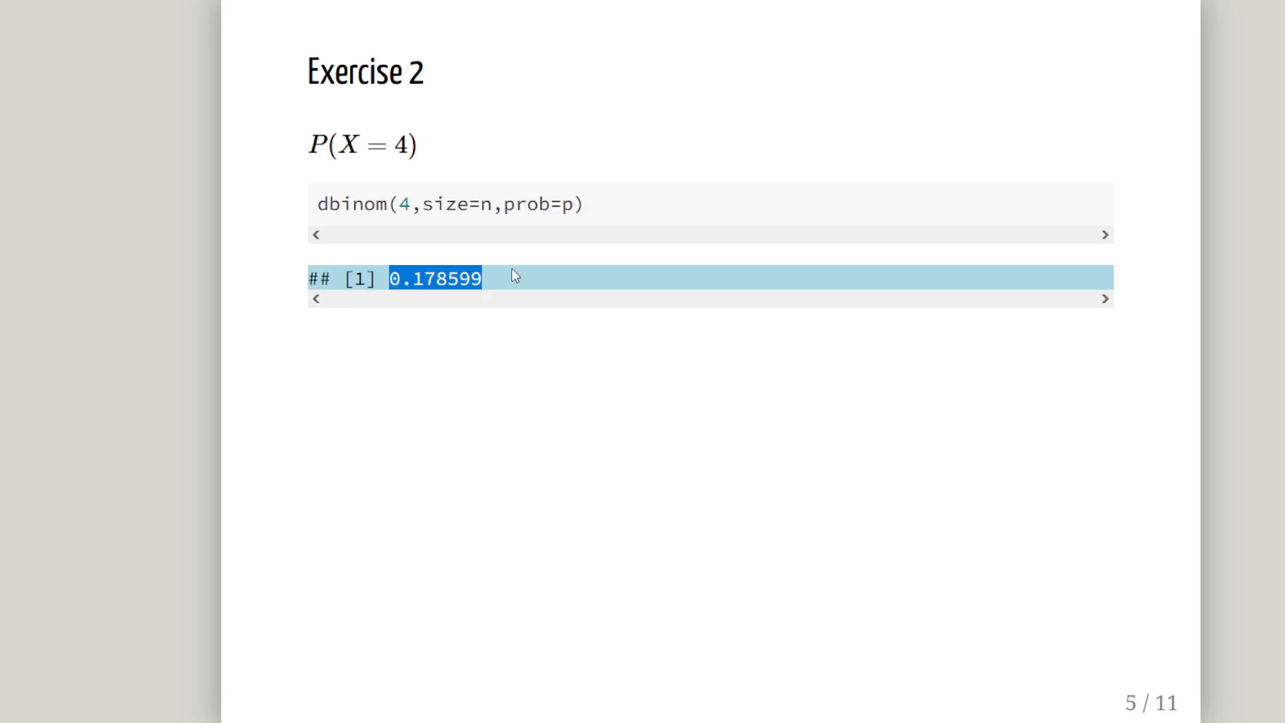
{"action": "key", "text": "Right"}
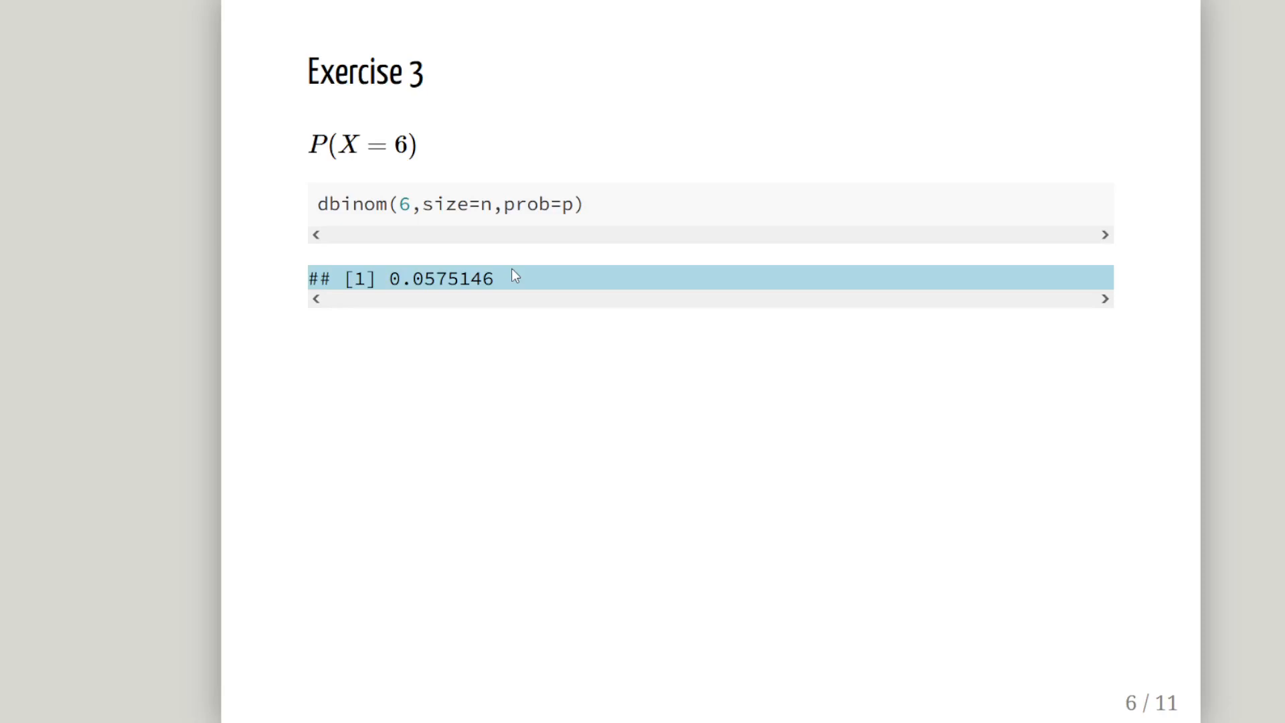
{"action": "key", "text": "Right"}
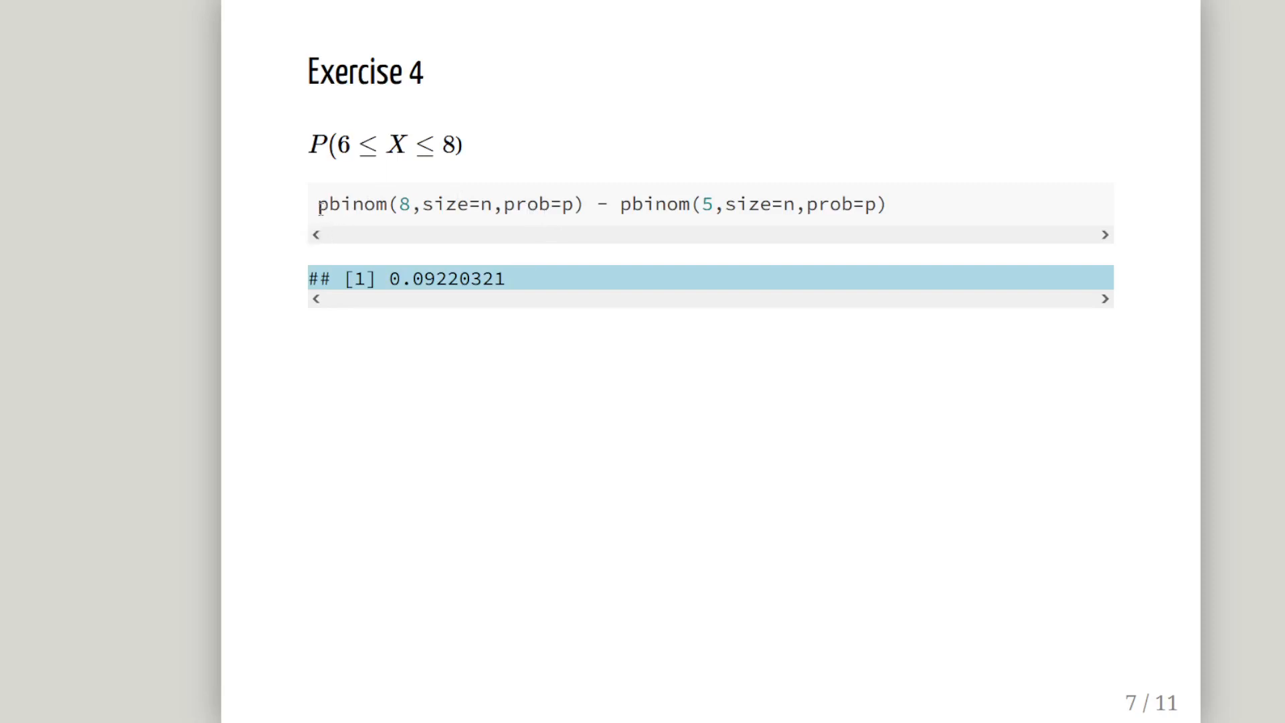
Highlight pbinom(8) and the subtracted pbinom(5) terms giving 0.09220321, then reach slide 8, Exercise 5
{"action": "left_click_drag", "start_coordinate": [319, 206], "coordinate": [587, 207]}
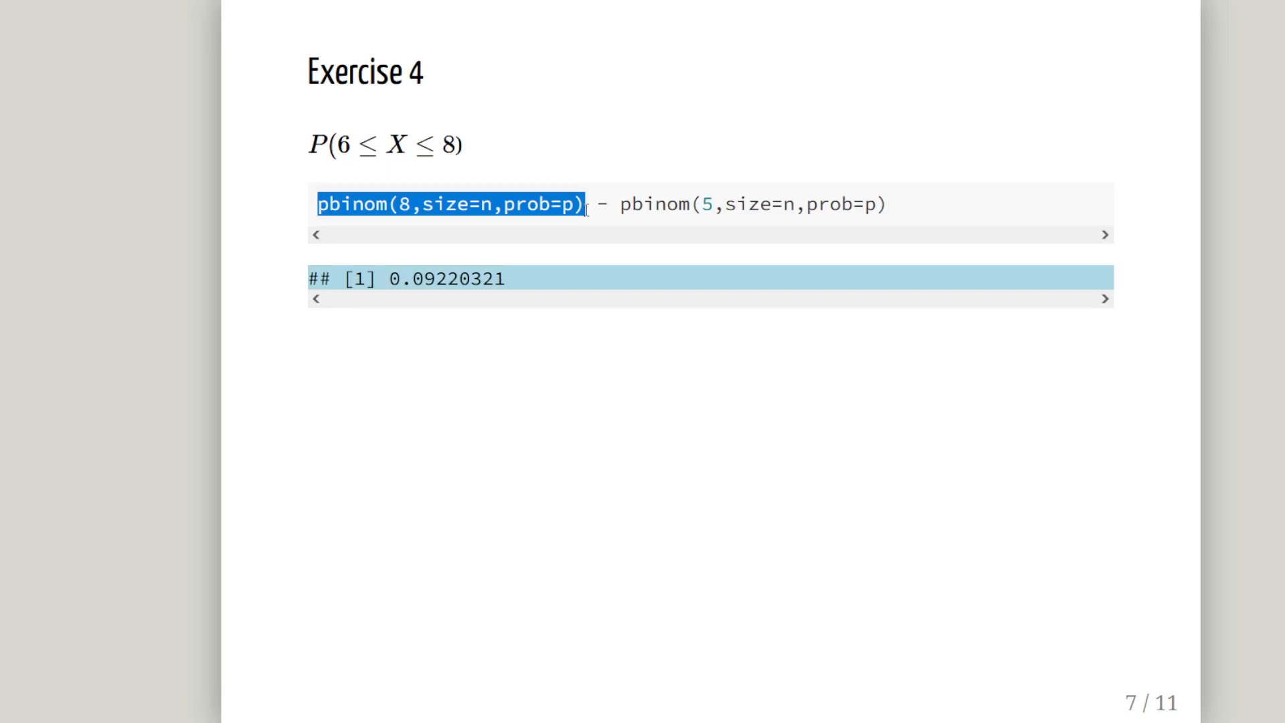
{"action": "left_click", "coordinate": [411, 214]}
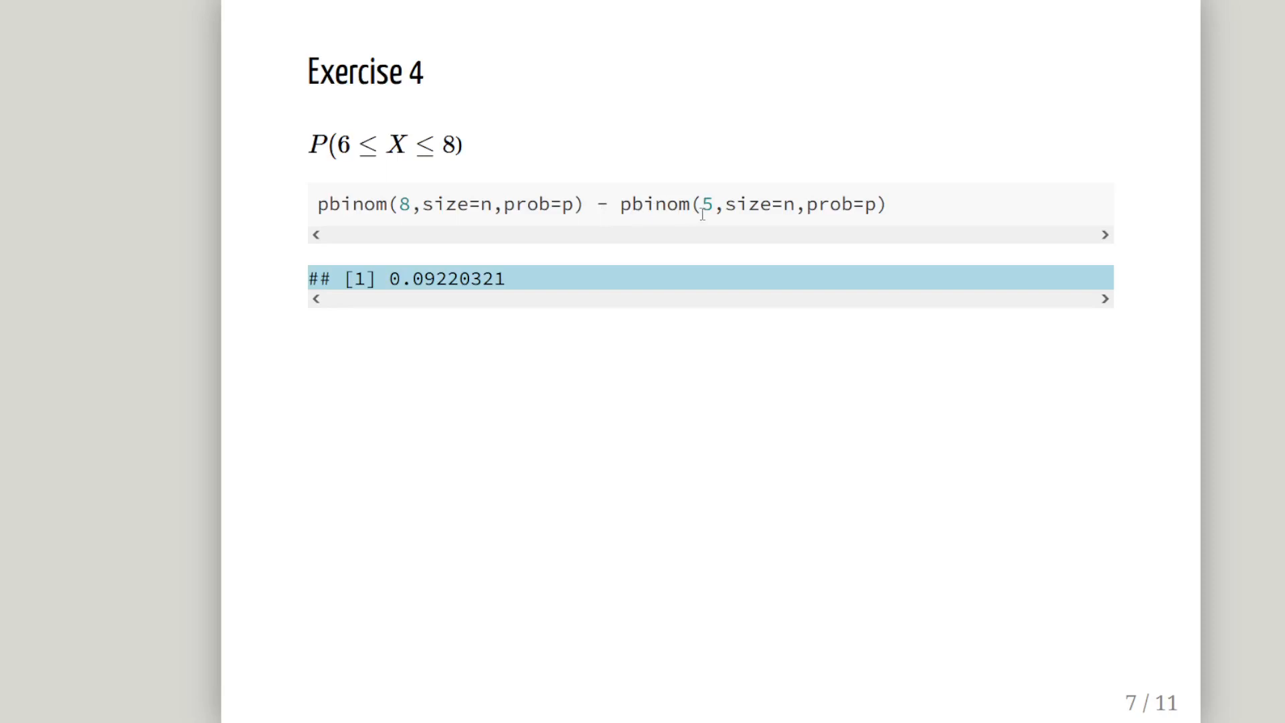
{"action": "mouse_move", "coordinate": [702, 210]}
{"action": "left_mouse_down"}
{"action": "mouse_move", "coordinate": [780, 216]}
{"action": "mouse_move", "coordinate": [715, 208]}
{"action": "left_mouse_up"}
{"action": "left_click_drag", "start_coordinate": [318, 208], "coordinate": [586, 215]}
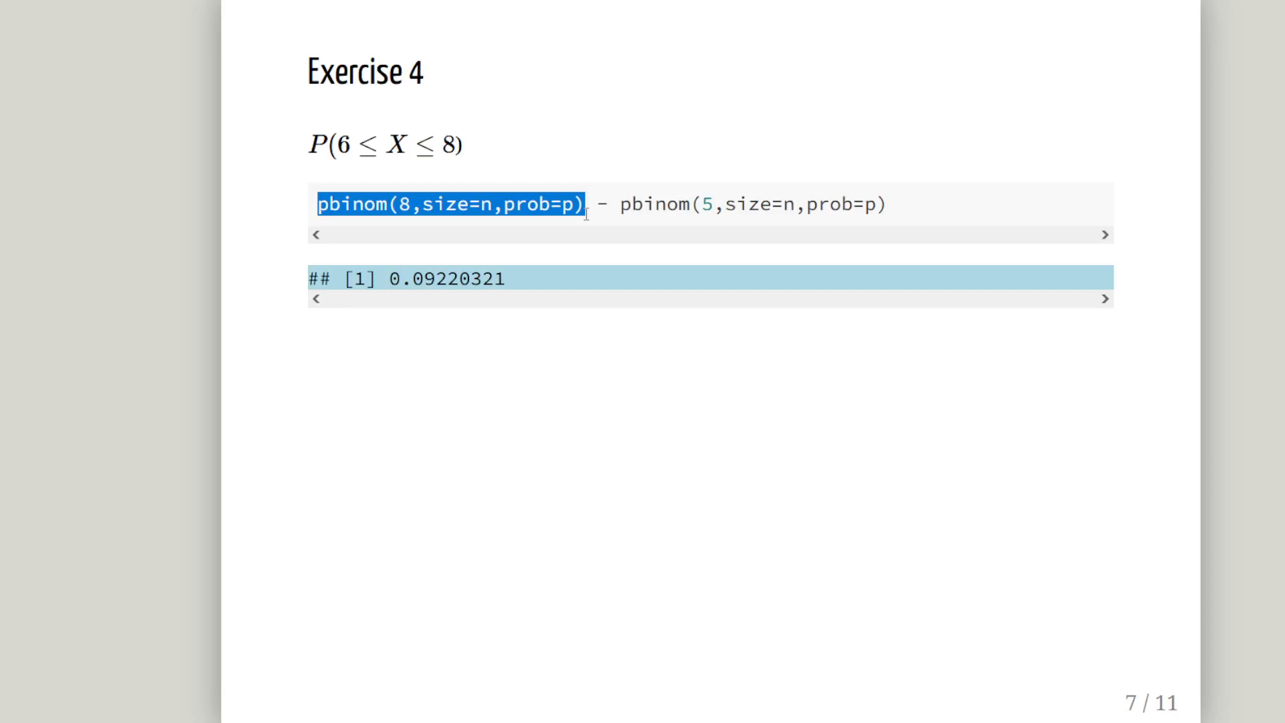
{"action": "left_click_drag", "start_coordinate": [620, 204], "coordinate": [900, 216]}
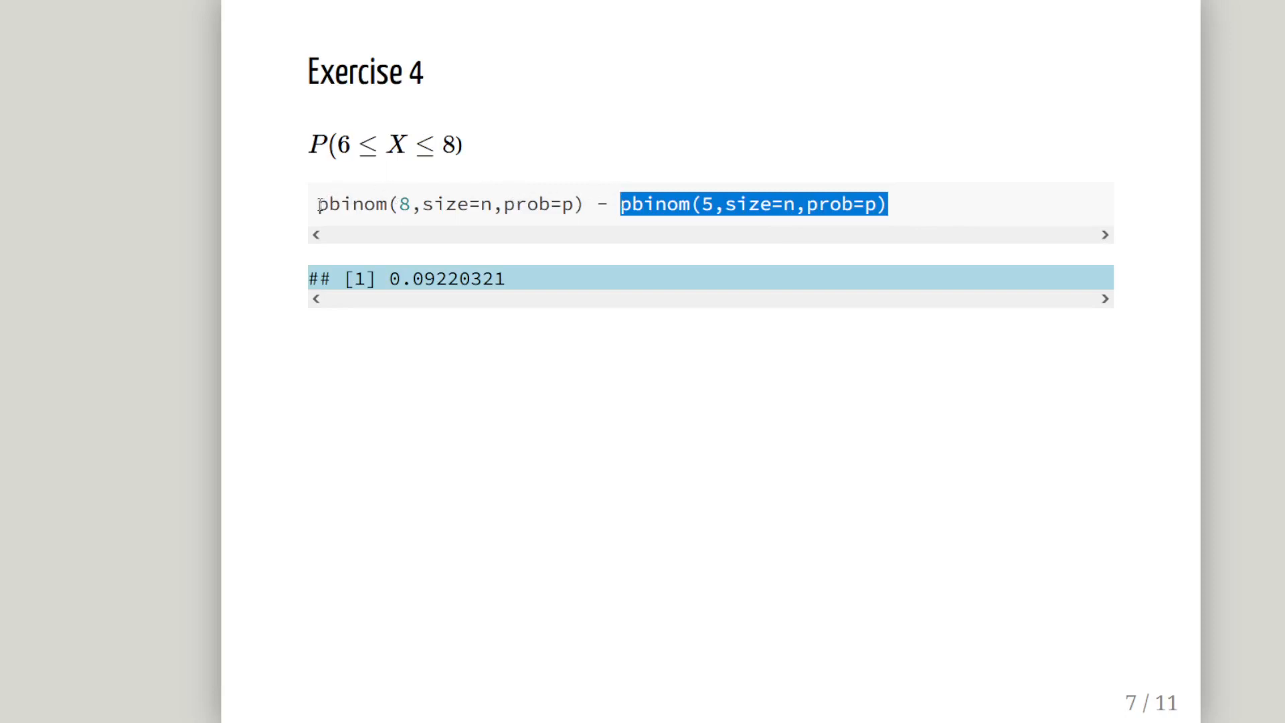
{"action": "mouse_move", "coordinate": [317, 203]}
{"action": "left_mouse_down"}
{"action": "mouse_move", "coordinate": [581, 226]}
{"action": "mouse_move", "coordinate": [887, 206]}
{"action": "left_mouse_up"}
{"action": "key", "text": "Right"}
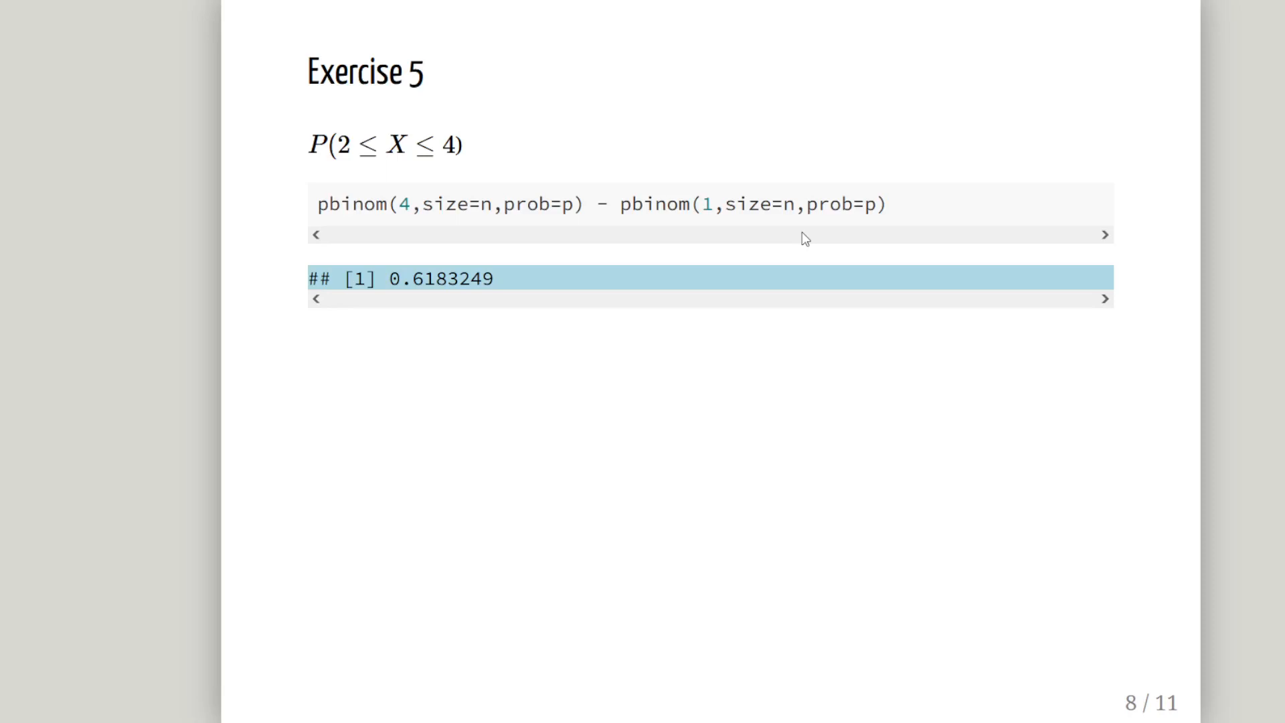
Revisit slide 7, return to Exercise 5's 0.6183249, then reach slide 9, Exercise 6
{"action": "key", "text": "Left"}
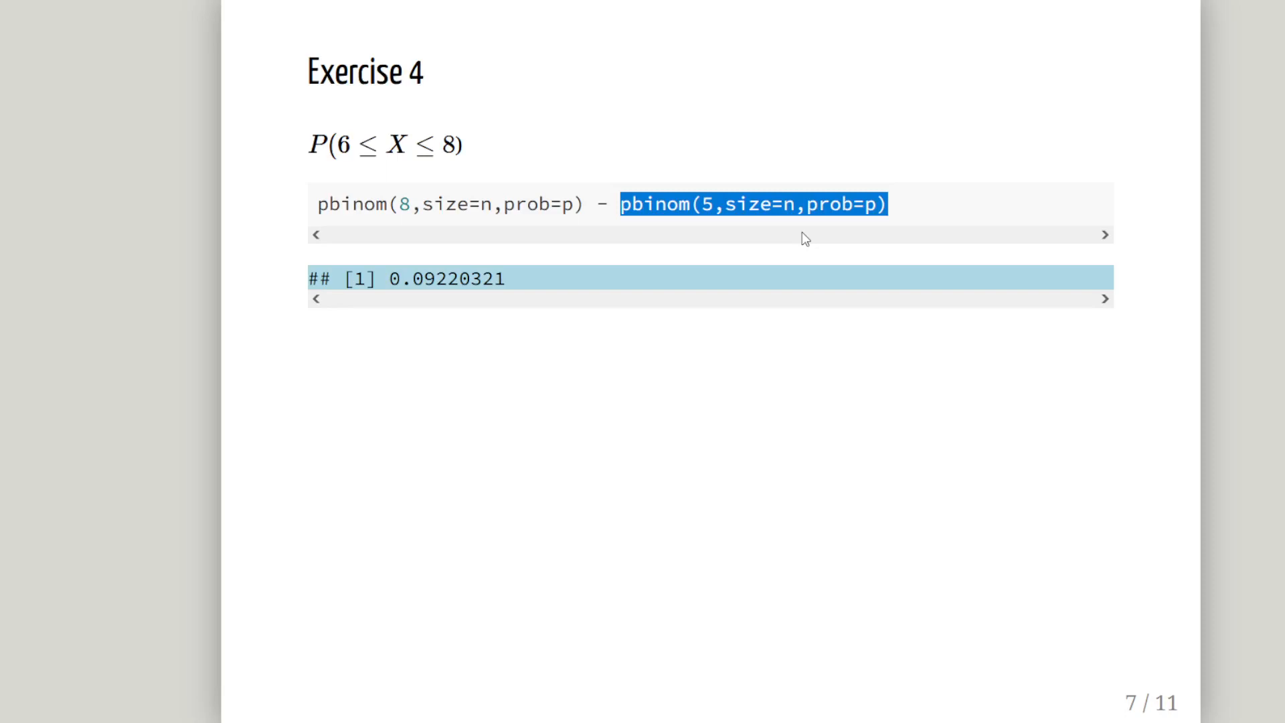
{"action": "key", "text": "Right"}
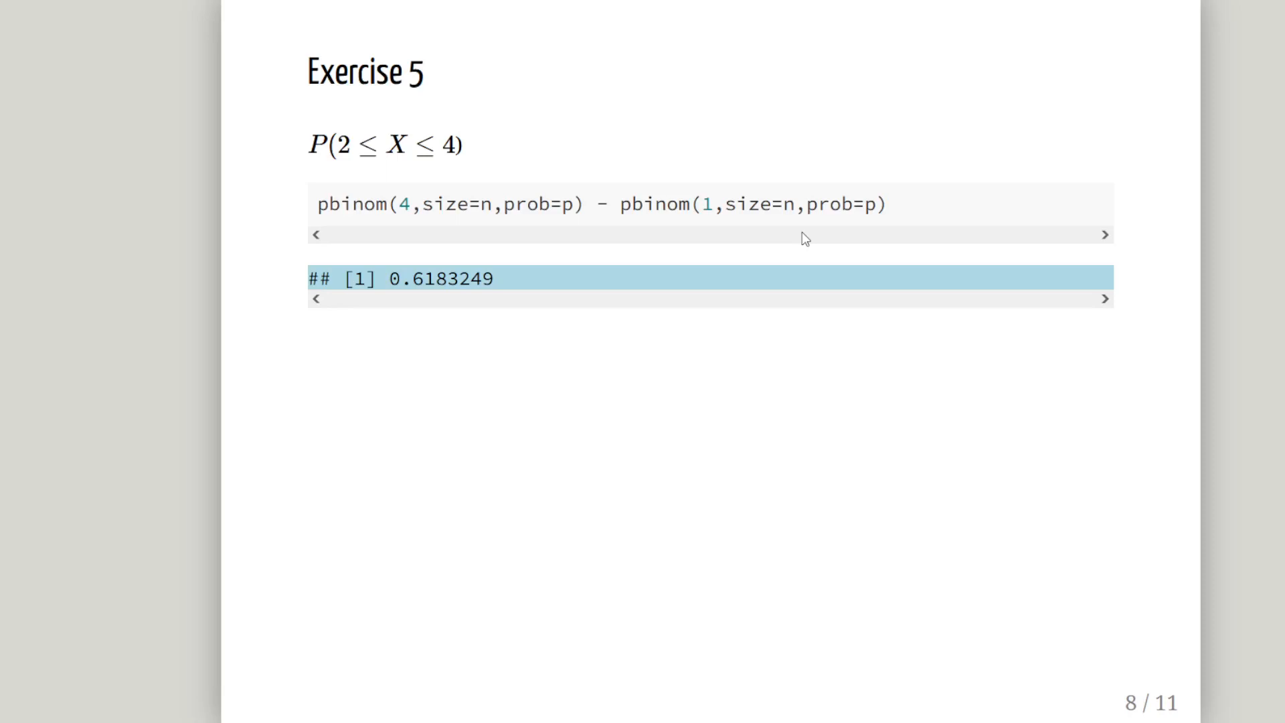
{"action": "key", "text": "Right"}
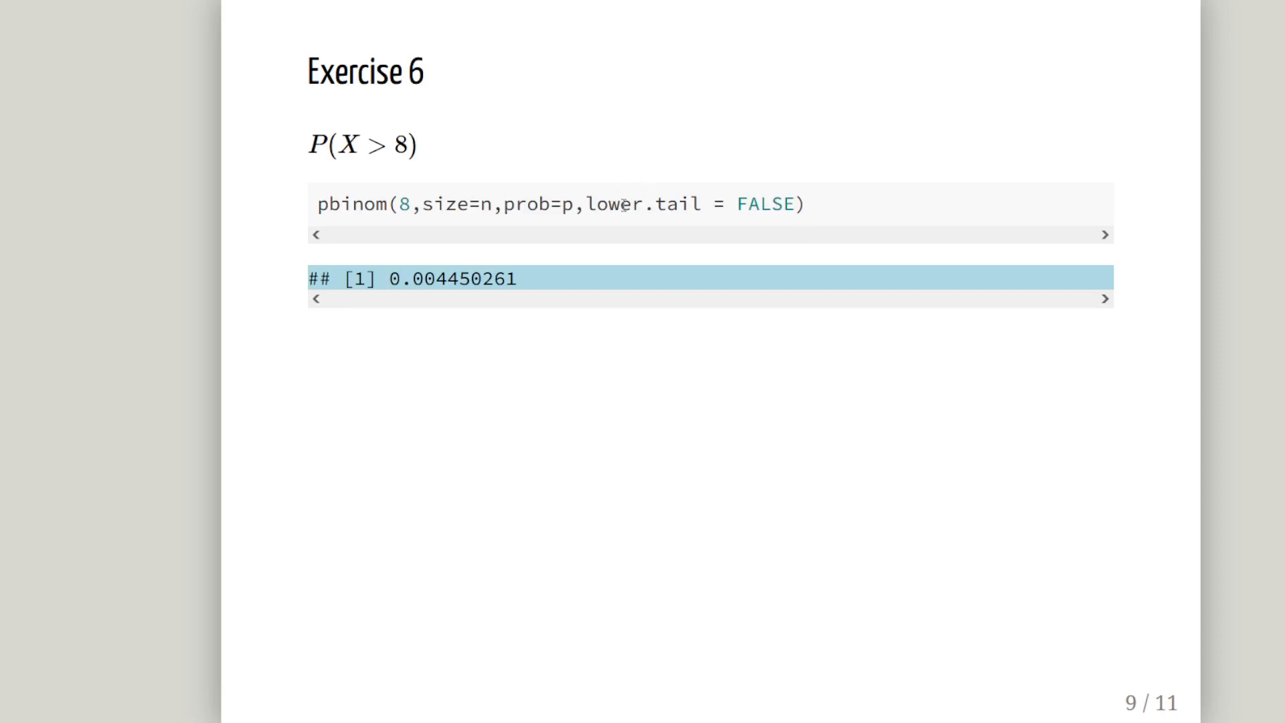
Highlight lower.tail = FALSE and the 8 in pbinom giving 0.004450261, then go back toward Exercise 4
{"action": "left_click_drag", "start_coordinate": [596, 204], "coordinate": [795, 203]}
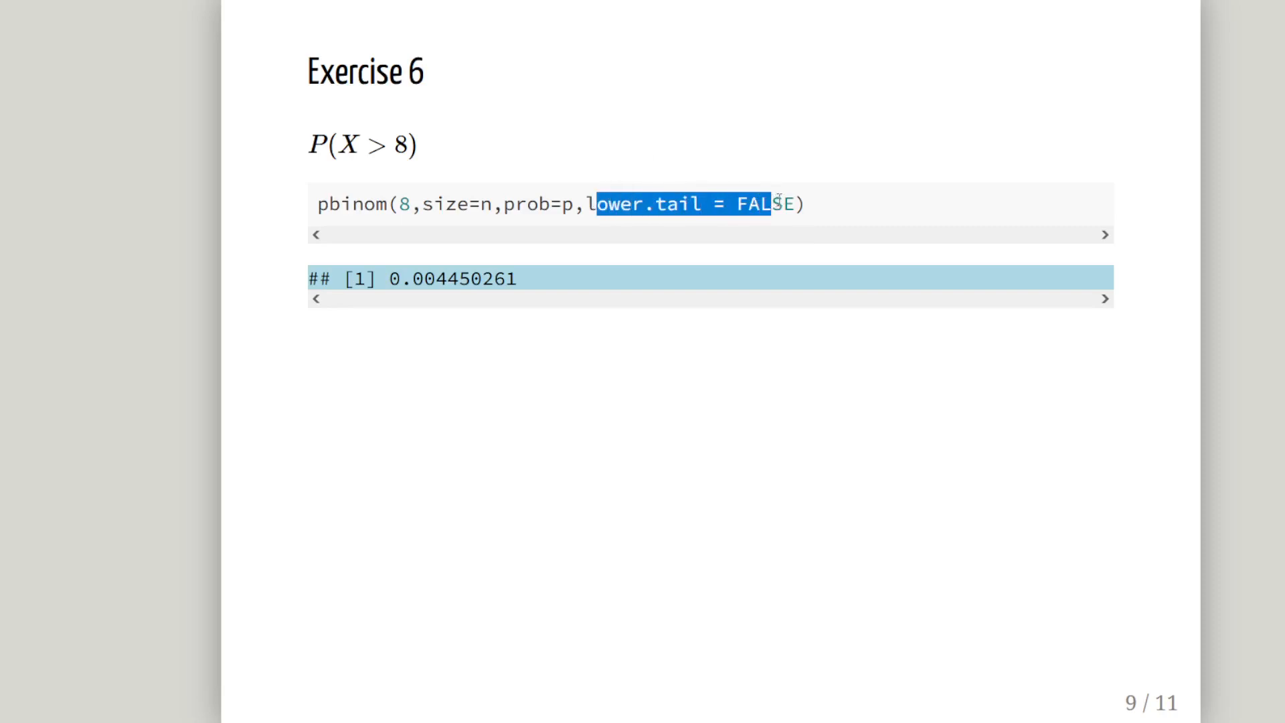
{"action": "double_click", "coordinate": [405, 203]}
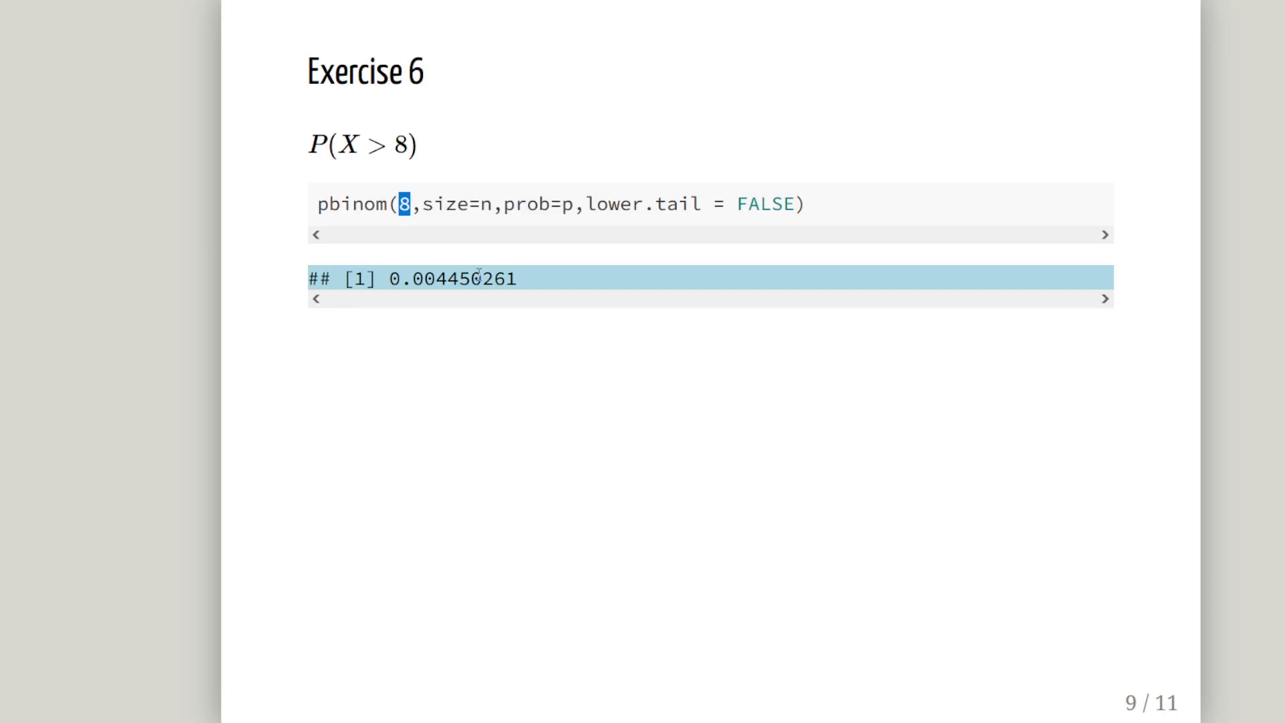
{"action": "key", "text": "Left"}
{"action": "key", "text": "Left"}
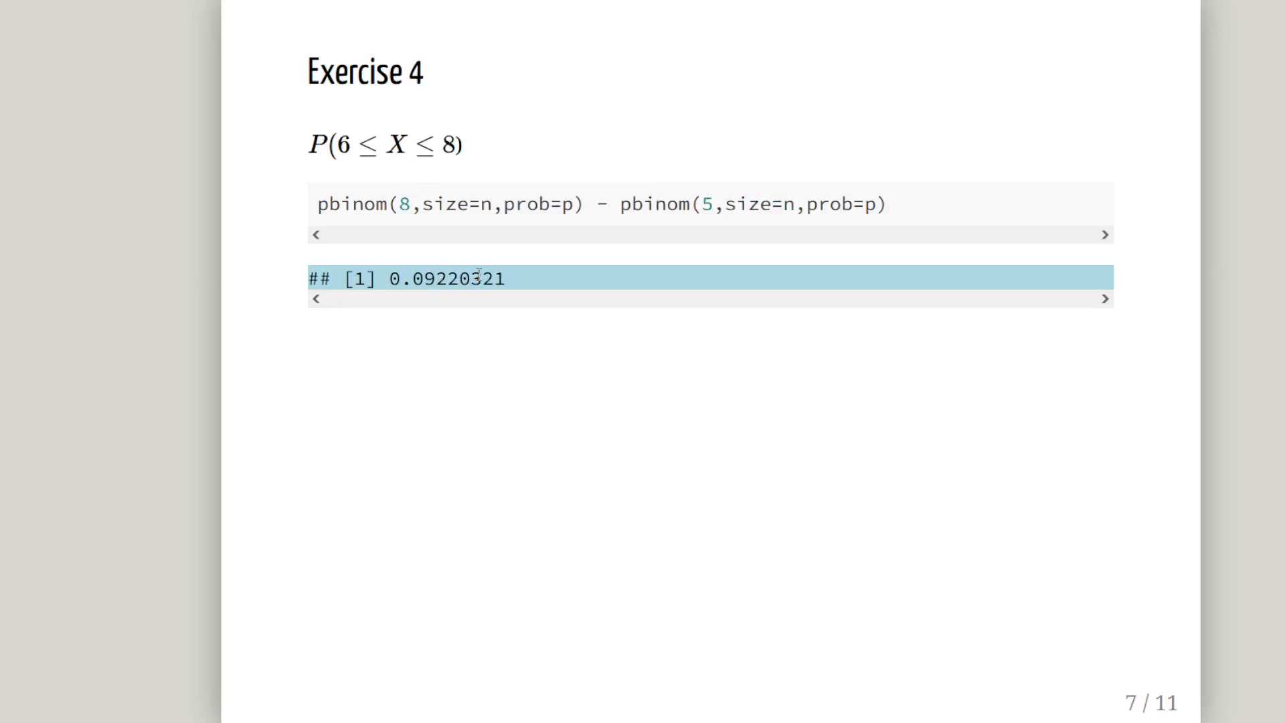
Move forward to slide 8, Exercise 5 showing P(2 ≤ X ≤ 4) ≈ 0.6183249
{"action": "key", "text": "Right"}
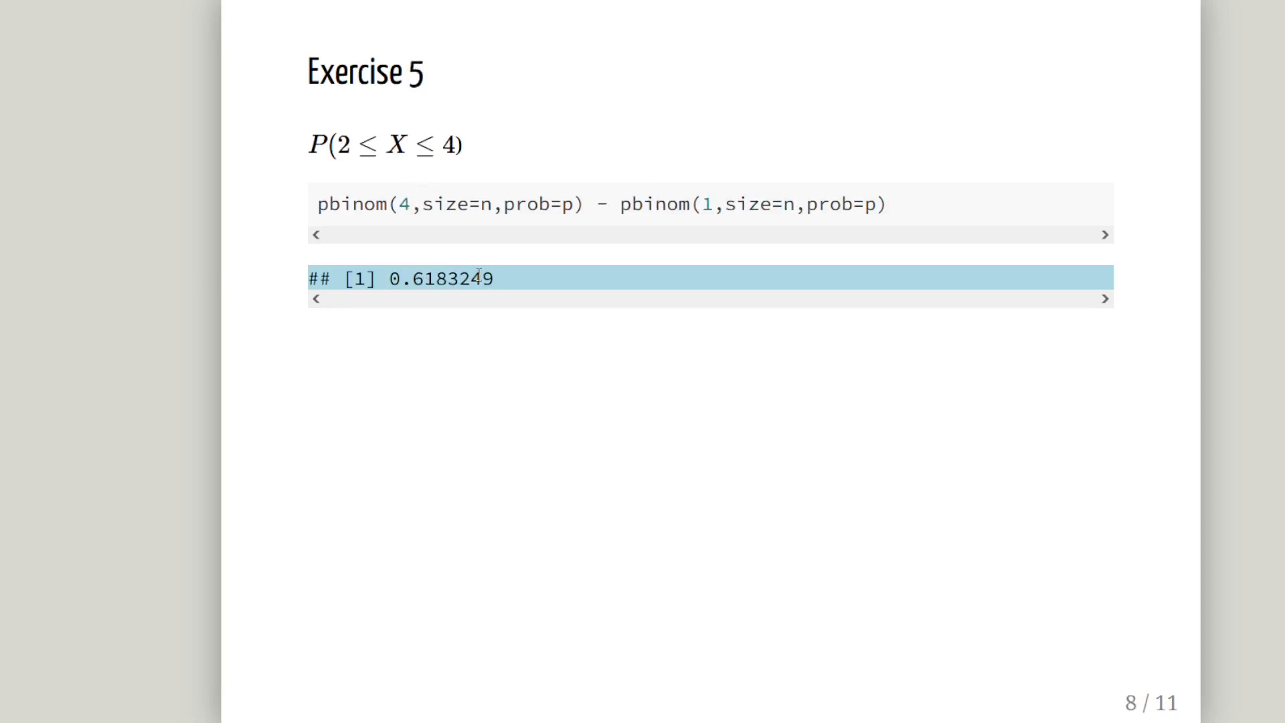